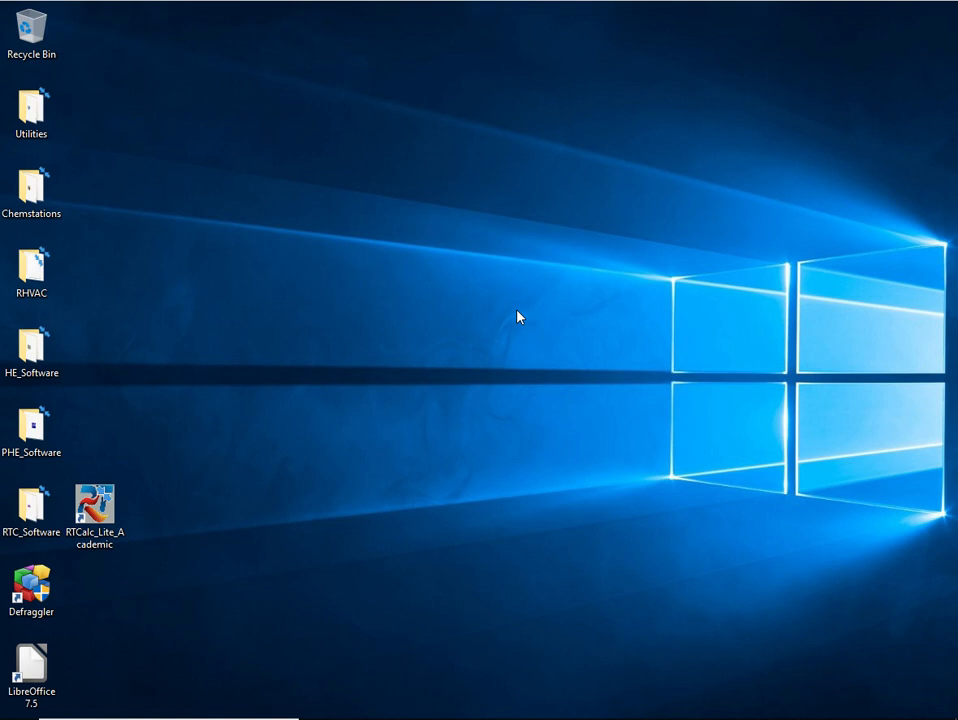
# Launch RTCalc_Lite_Academic from the desktop with administrator rights.
pyautogui.rightClick(95, 514)
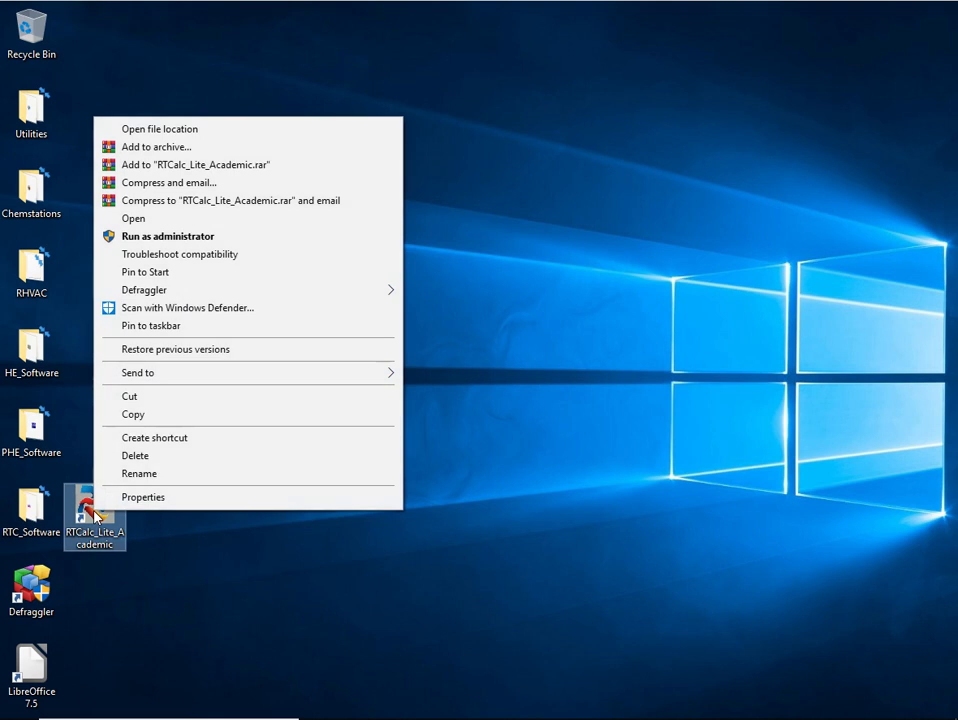
pyautogui.click(190, 238)
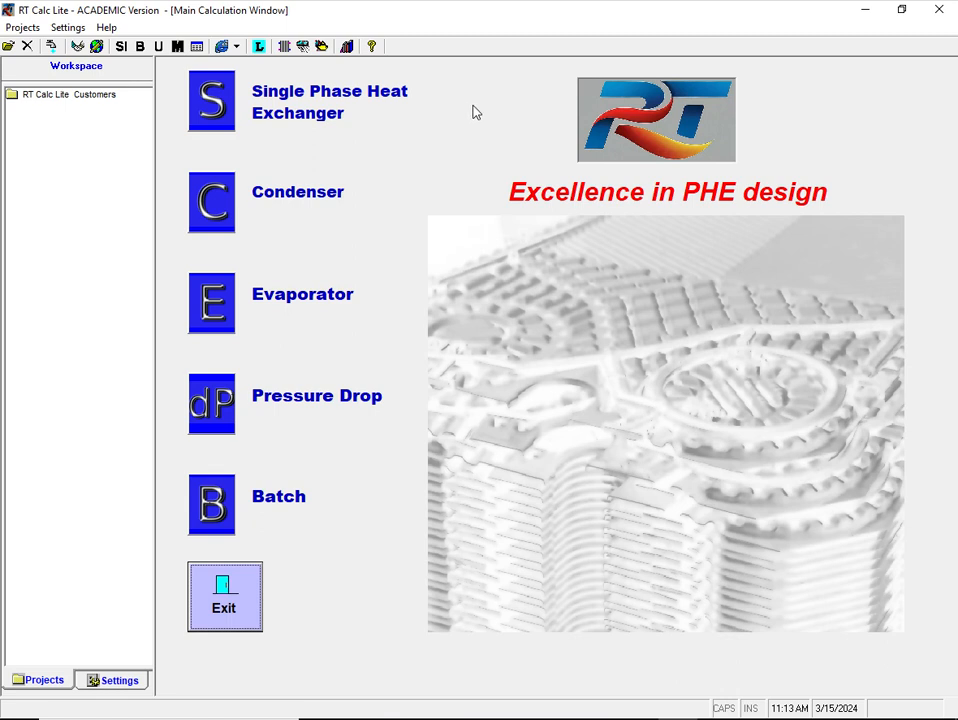
# Look through the available Projects and Settings commands, view the program's About information, and close it.
pyautogui.click(23, 28)
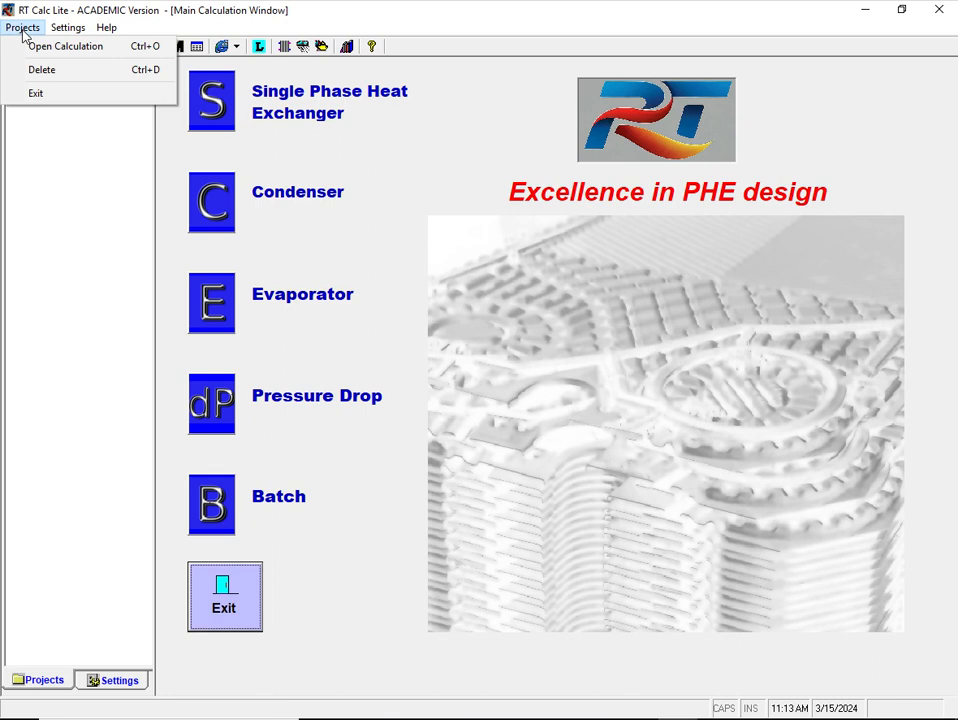
pyautogui.click(23, 28)
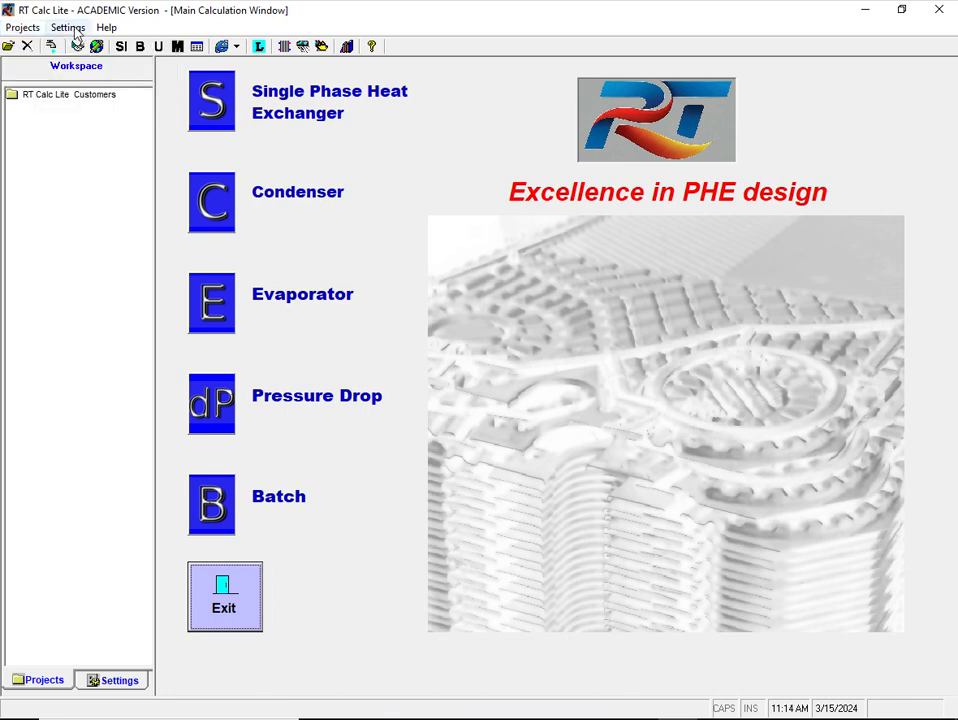
pyautogui.click(74, 29)
pyautogui.moveTo(88, 50)
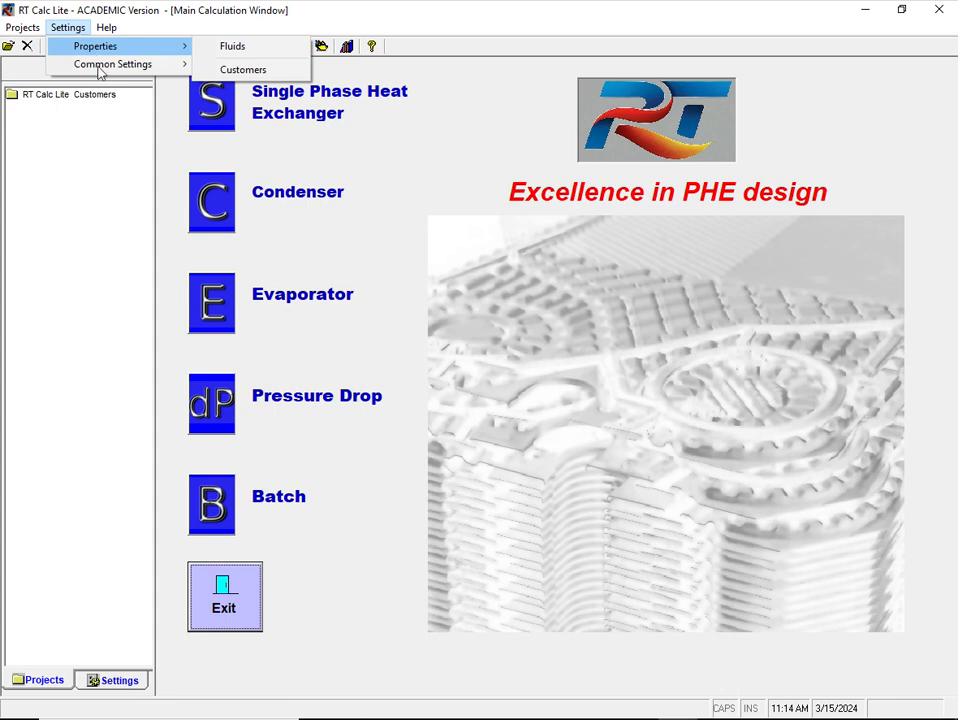
pyautogui.moveTo(112, 68)
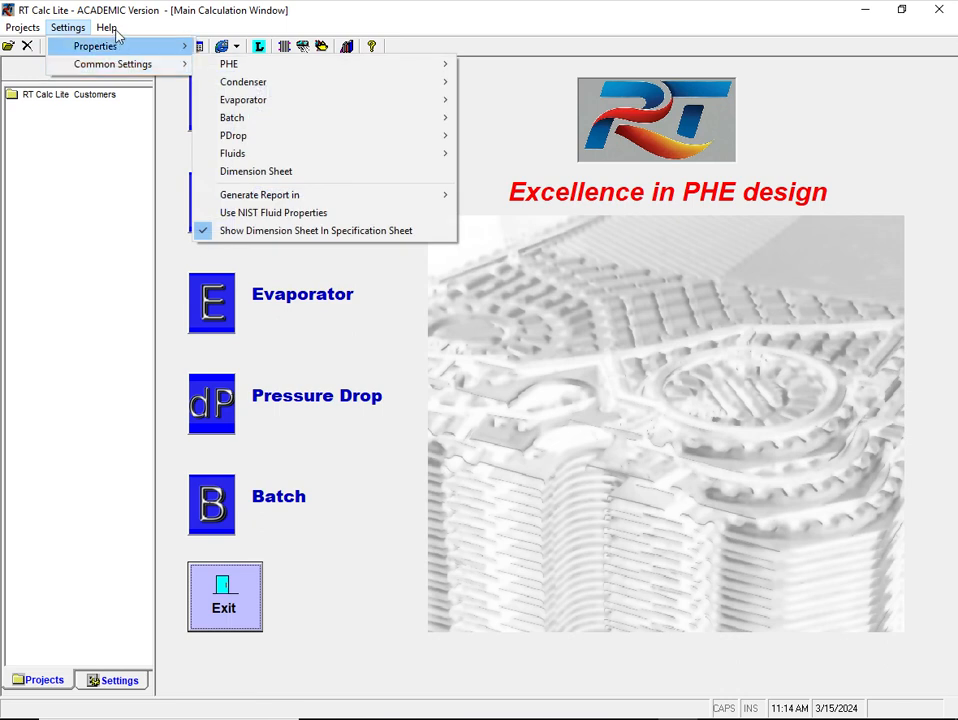
pyautogui.moveTo(110, 30)
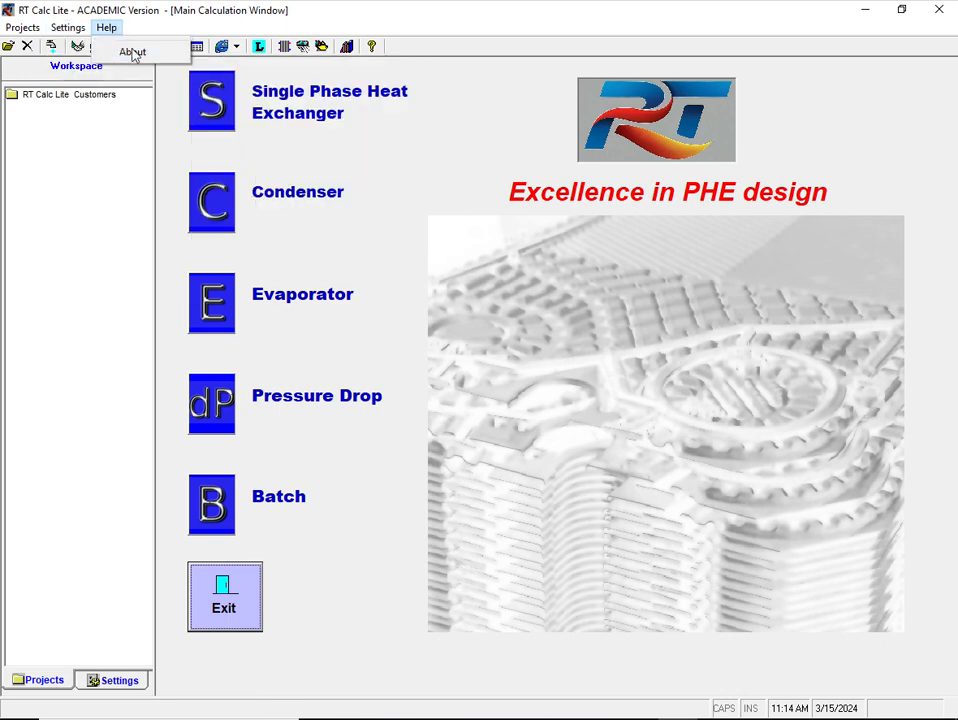
pyautogui.click(133, 53)
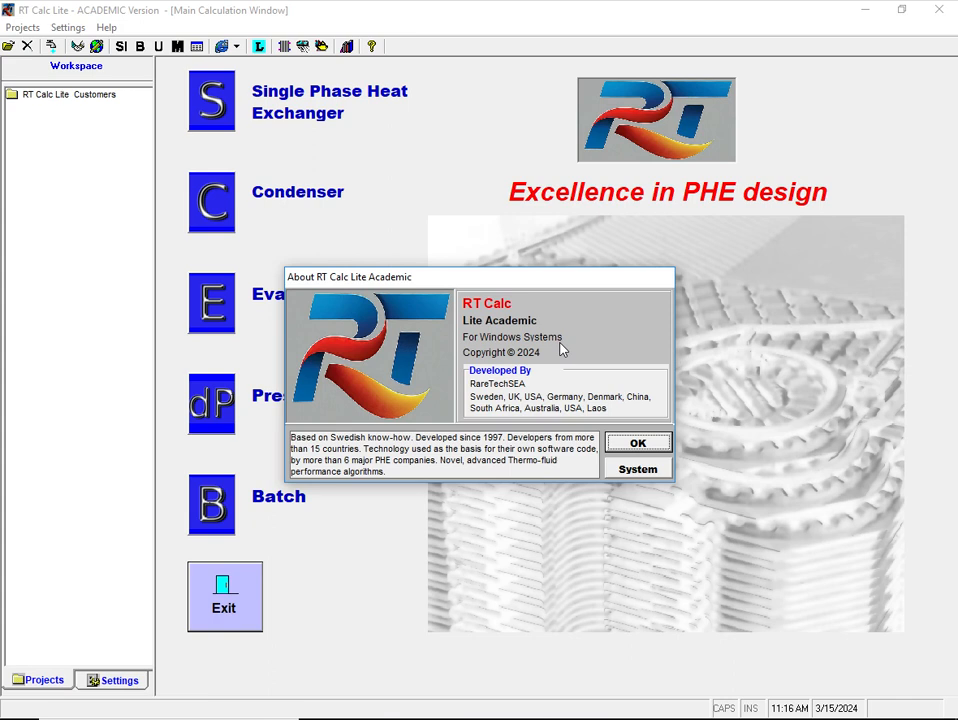
pyautogui.click(638, 446)
pyautogui.click(638, 446)
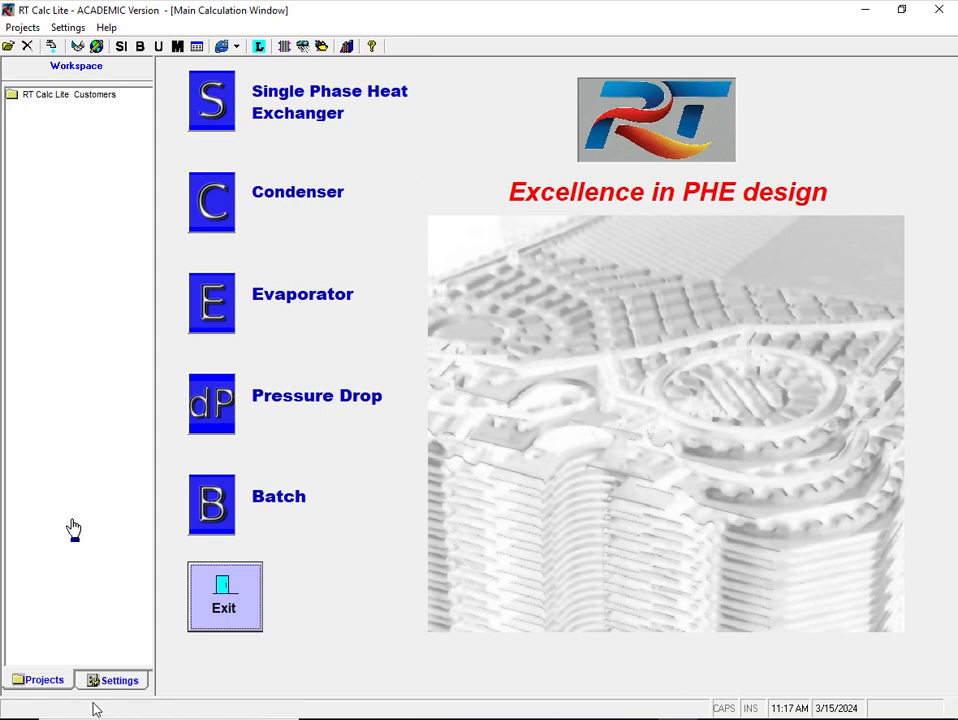
# Expand the RT Calc Lite Customers tree through Standard Examples and BATCH to show the Beer_cooling case's contents.
pyautogui.click(12, 98)
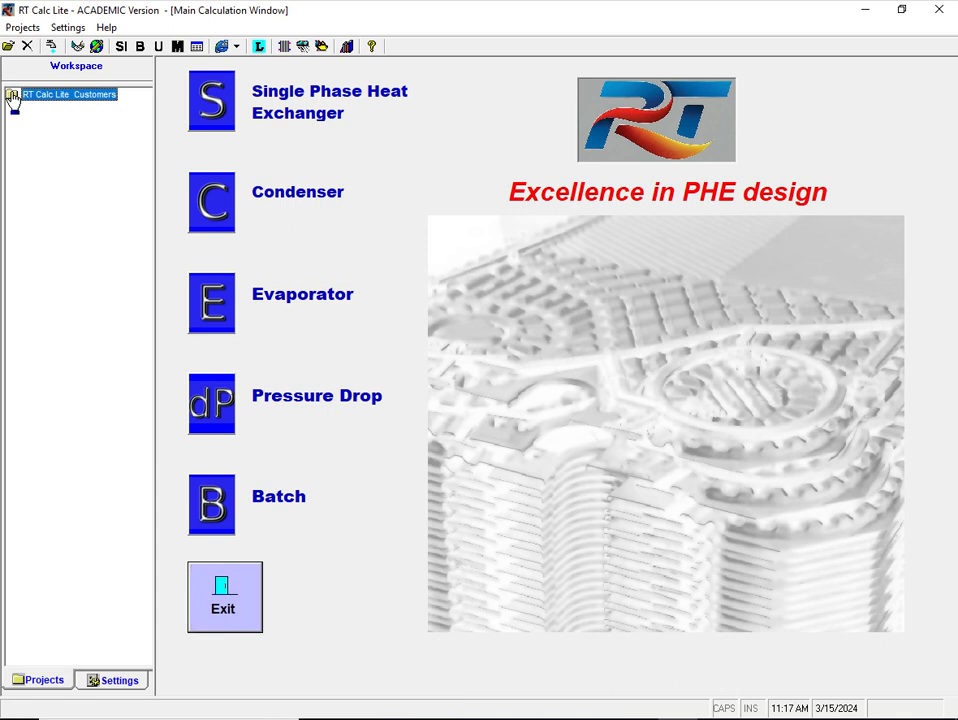
pyautogui.doubleClick(13, 97)
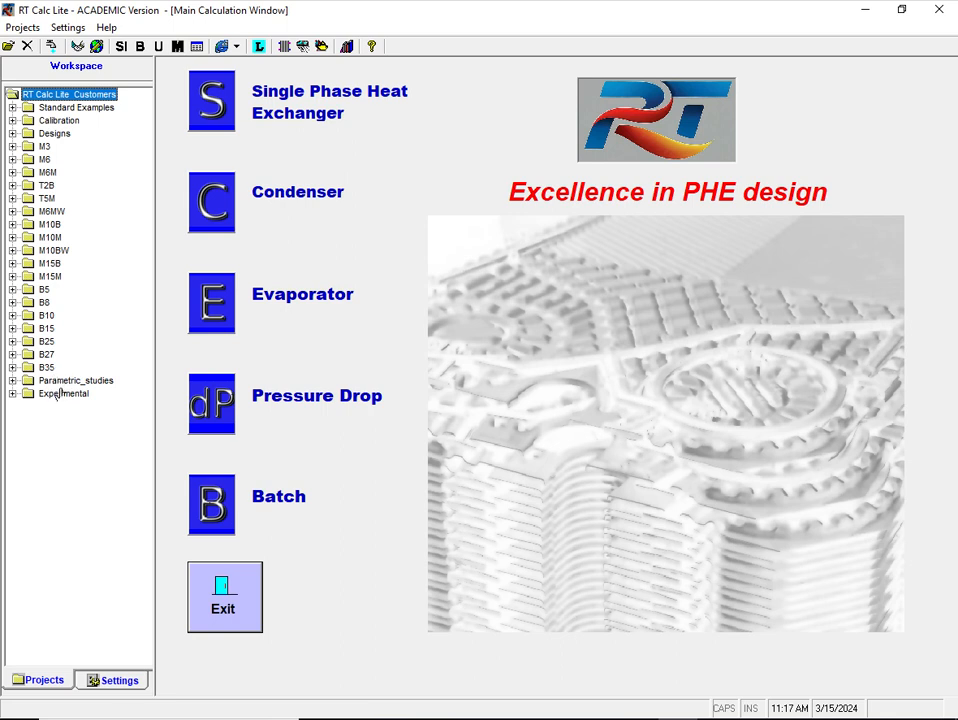
pyautogui.click(13, 107)
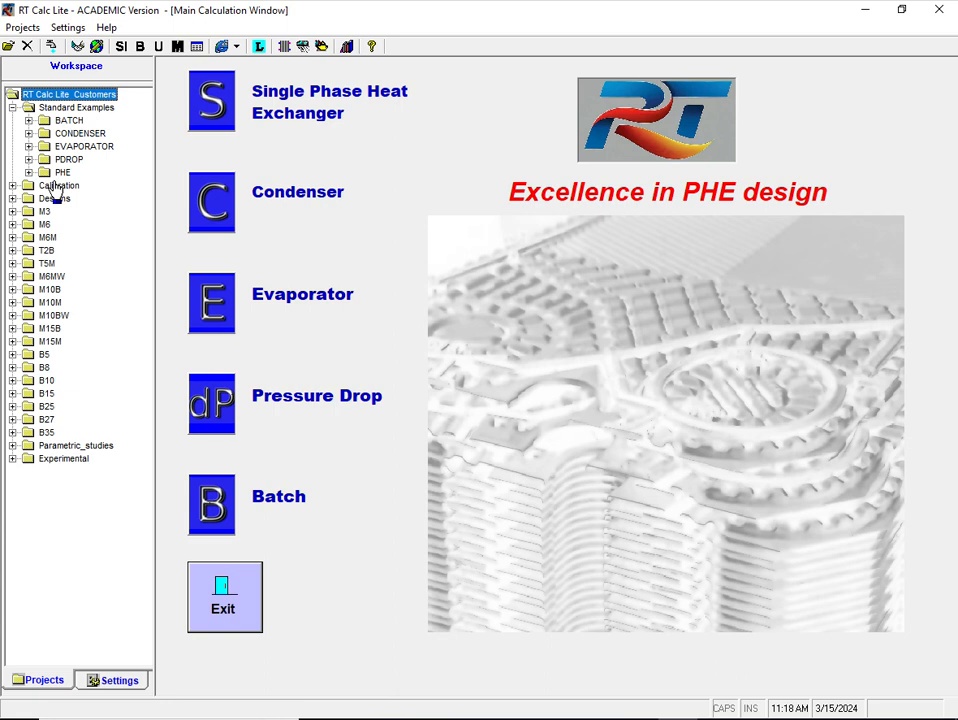
pyautogui.click(29, 121)
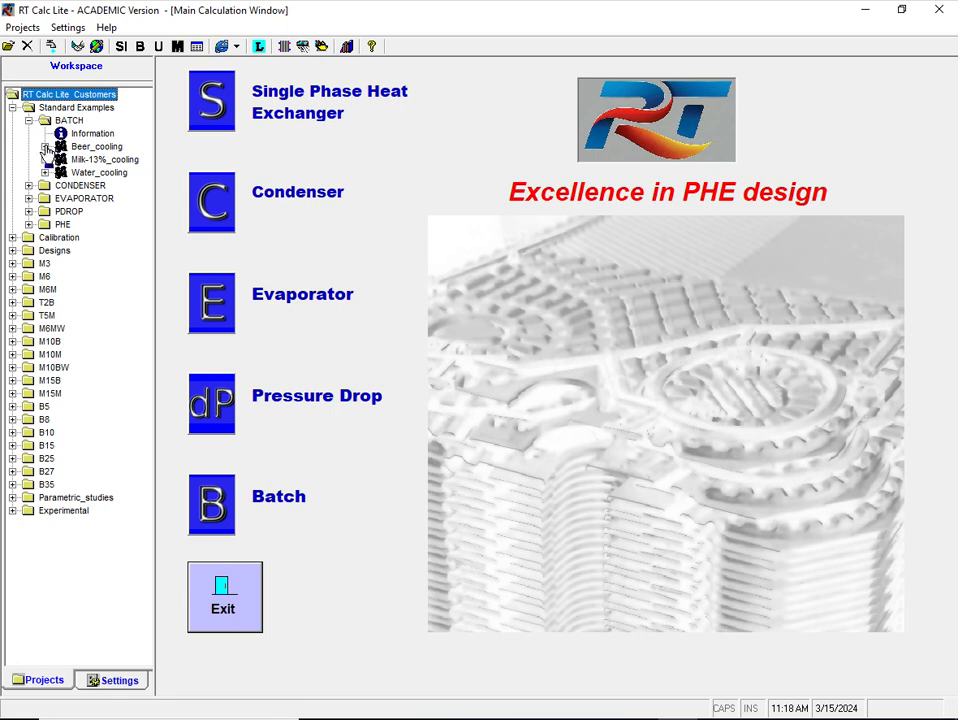
pyautogui.click(45, 146)
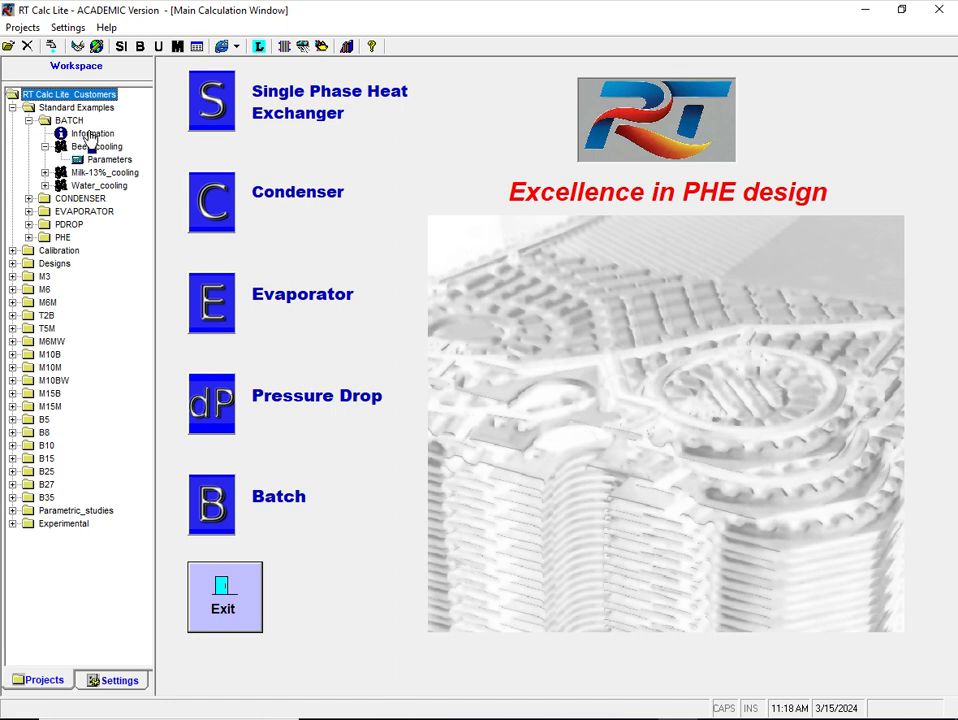
# View the project information of the BATCH standard example and close it without changes.
pyautogui.doubleClick(93, 137)
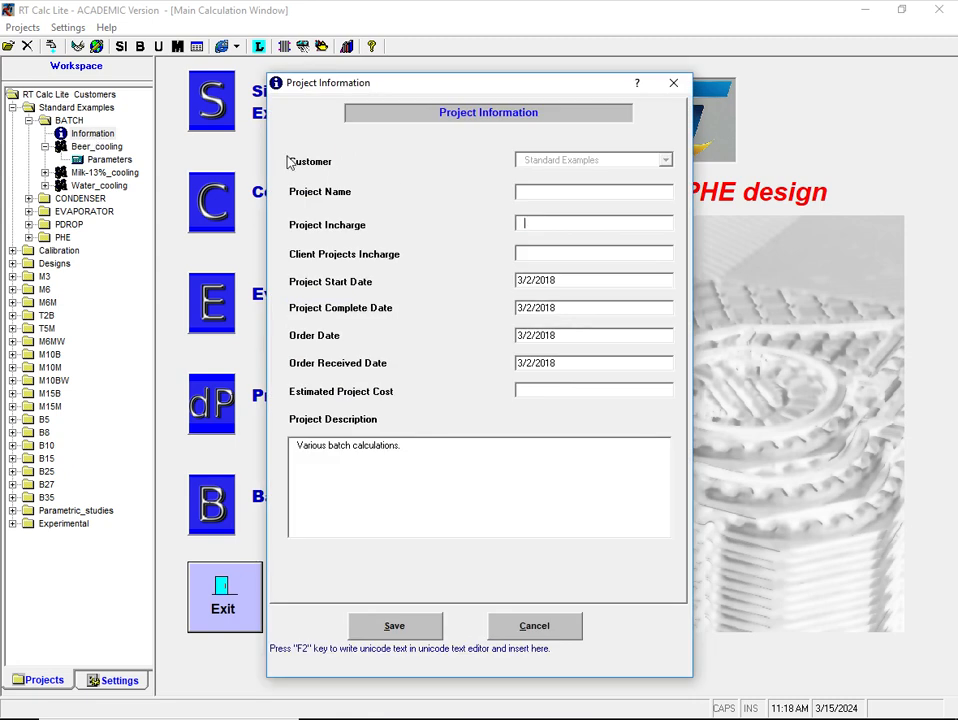
pyautogui.click(674, 86)
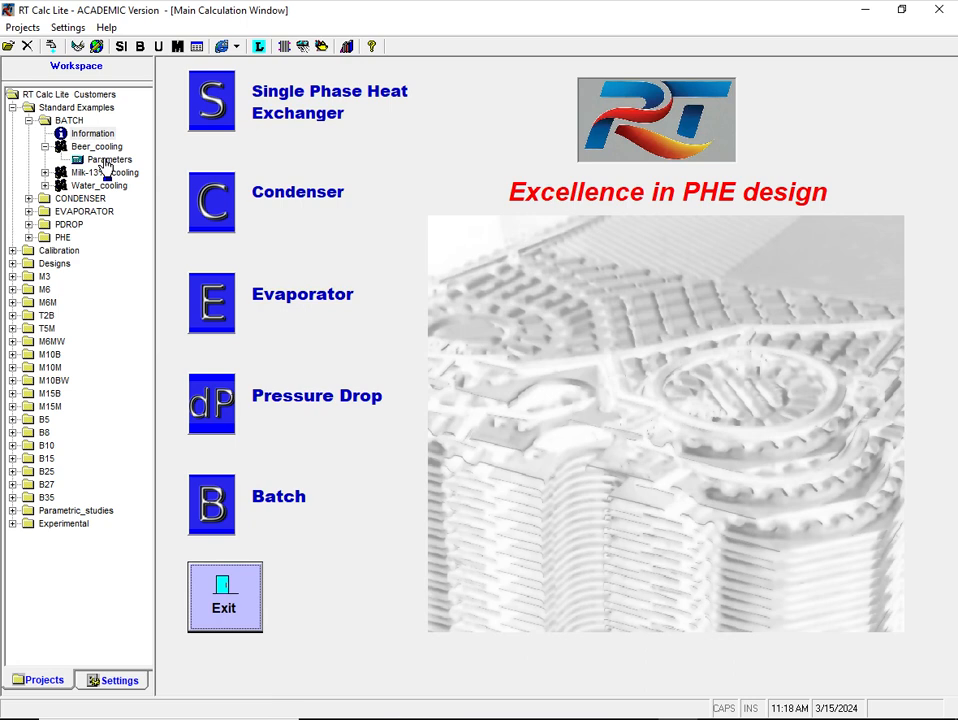
# Open the Beer_cooling parameters, check the unit choices for batch size and mass flow rate, and run the calculation.
pyautogui.doubleClick(104, 161)
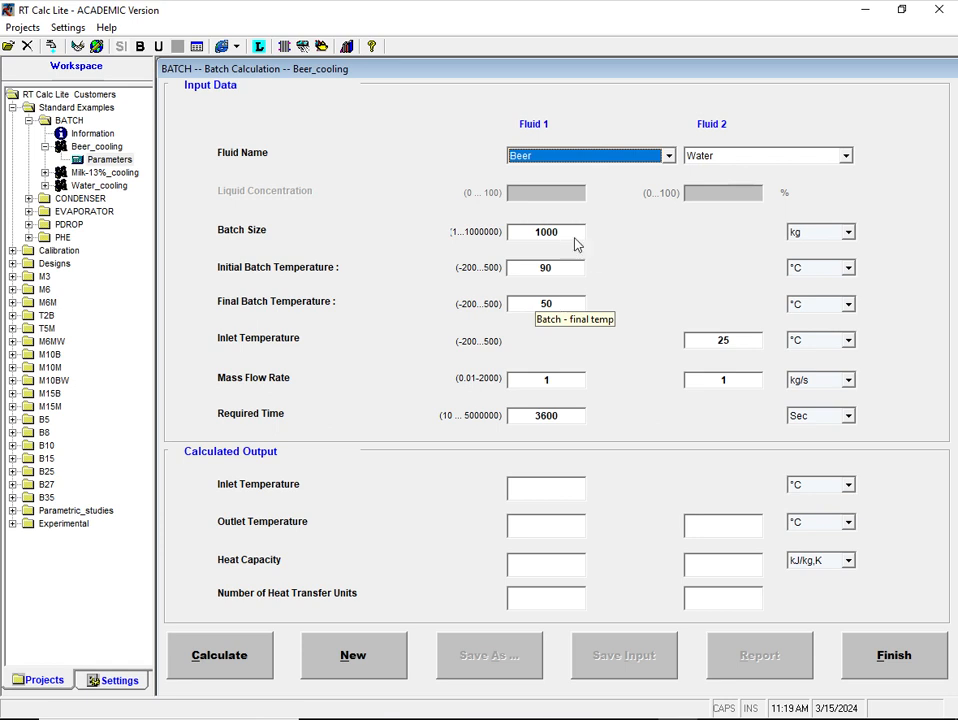
pyautogui.click(850, 235)
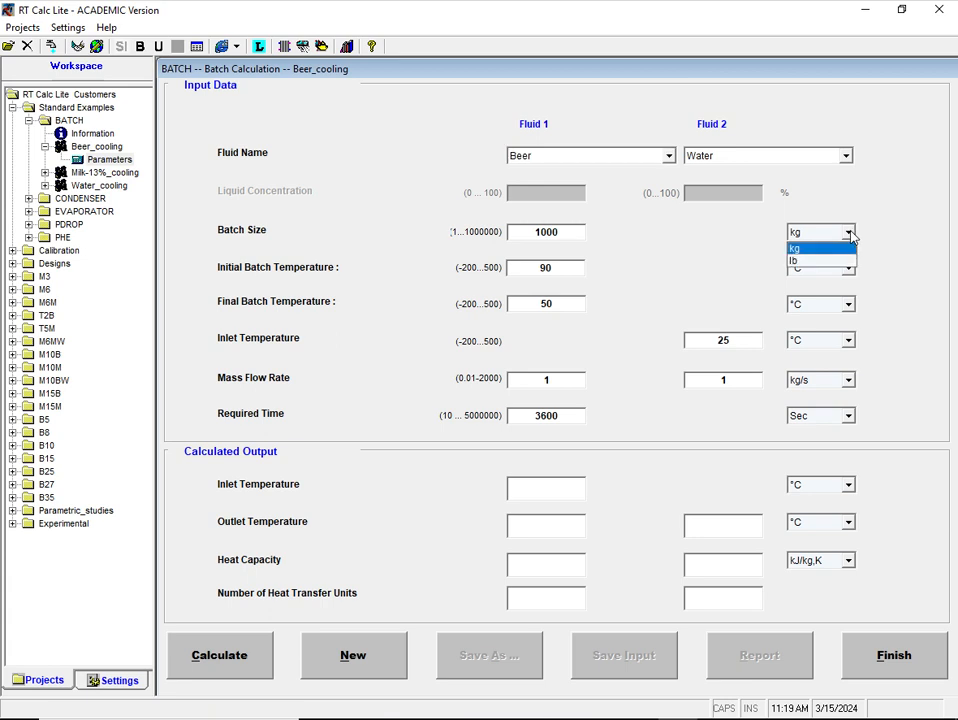
pyautogui.click(924, 234)
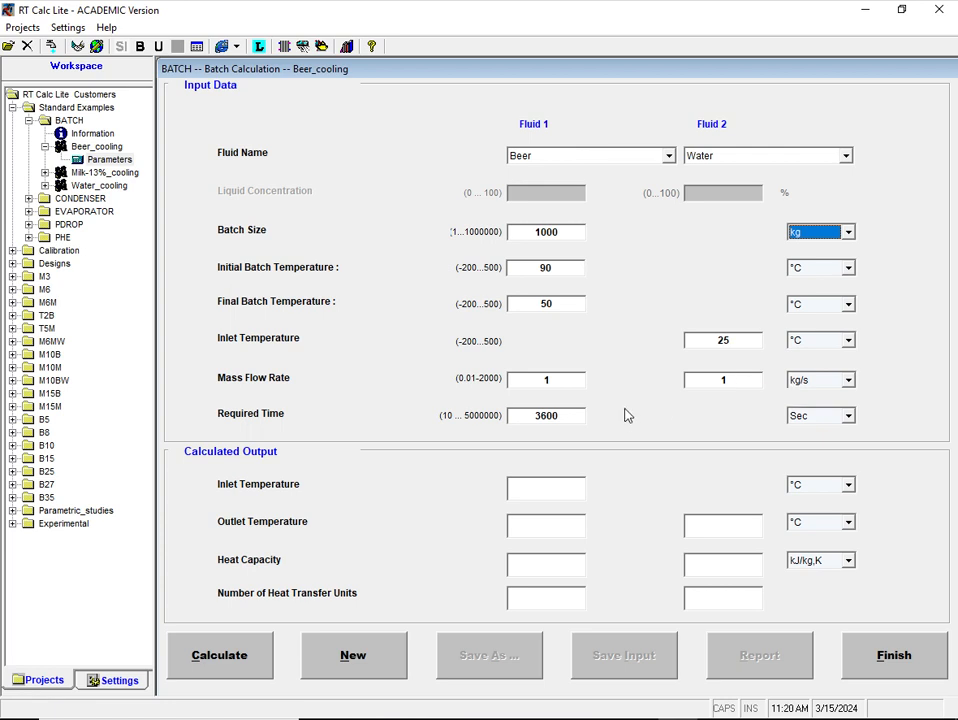
pyautogui.click(848, 381)
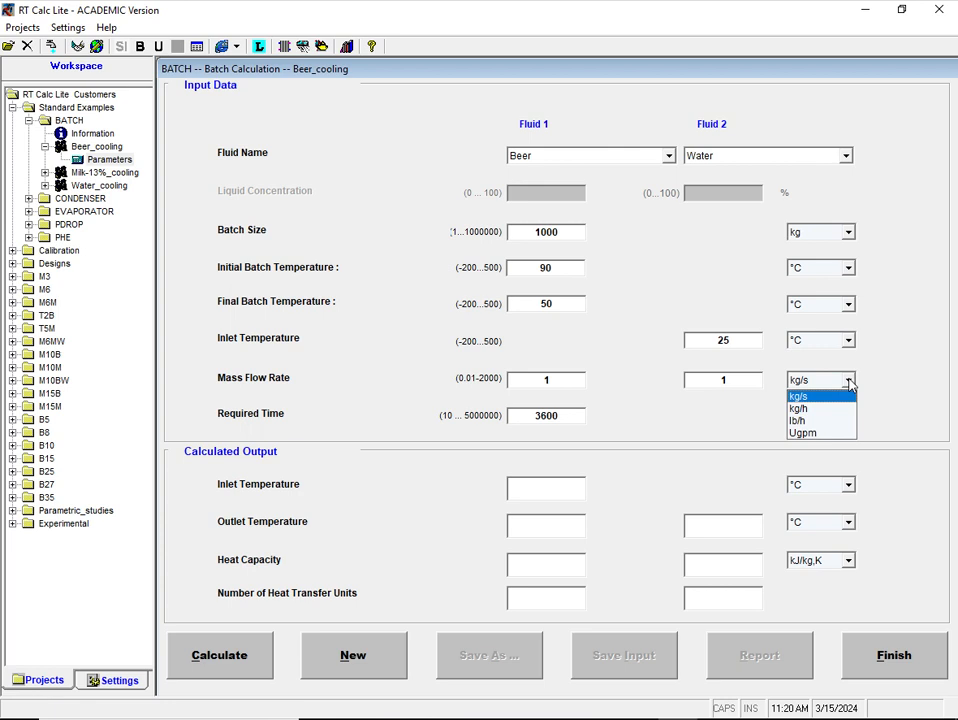
pyautogui.click(908, 380)
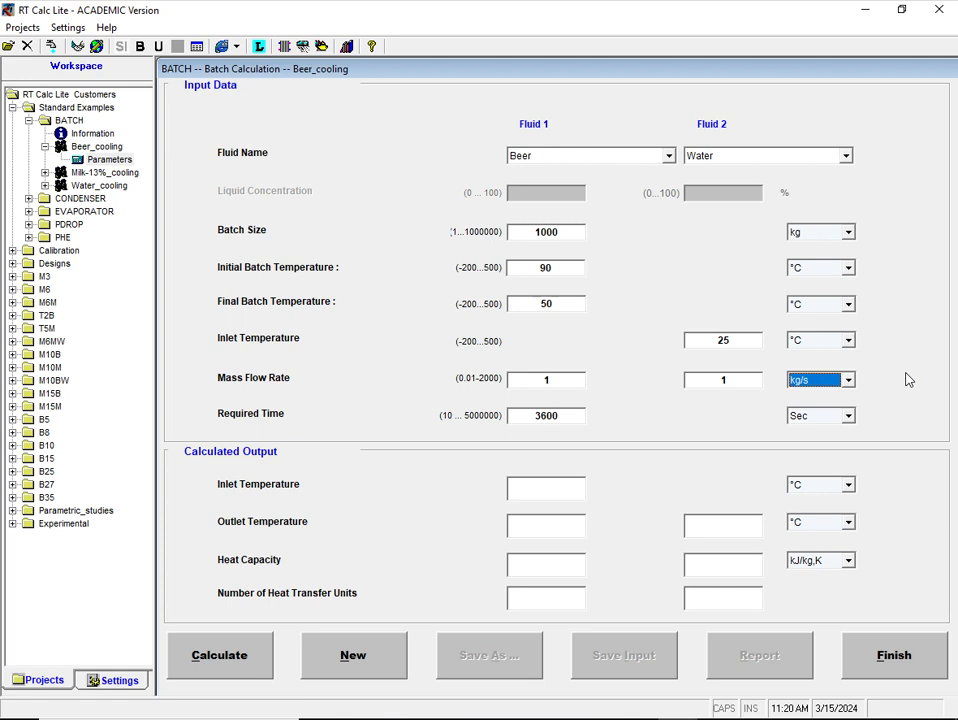
pyautogui.click(221, 655)
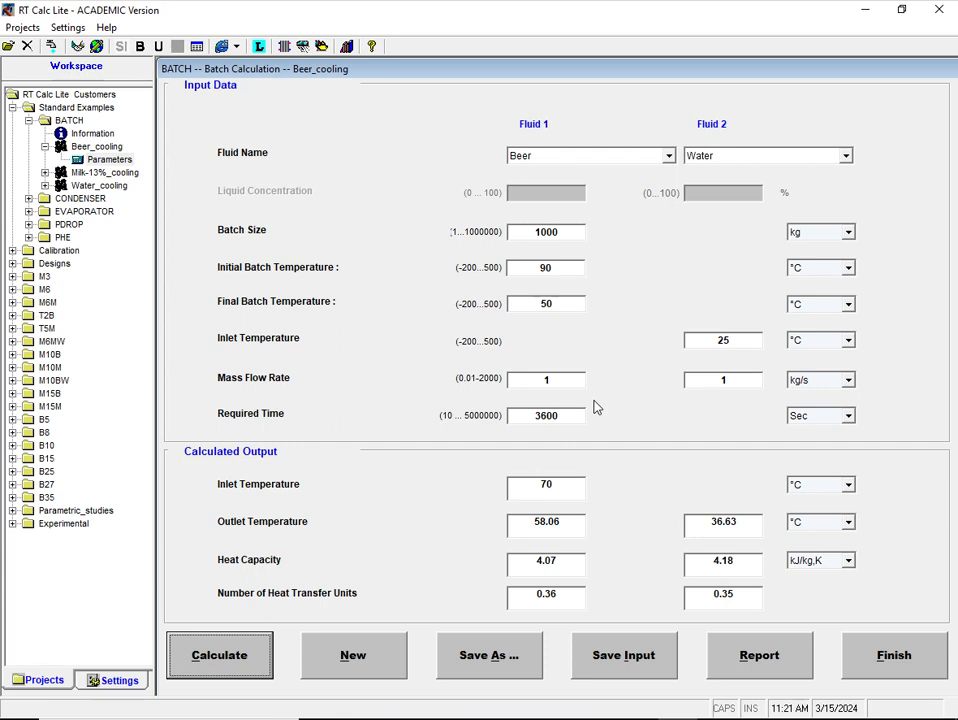
# Generate the Beer_cooling report, preview printing it with Microsoft Print to PDF, cancel the file save, and close the report.
pyautogui.click(760, 657)
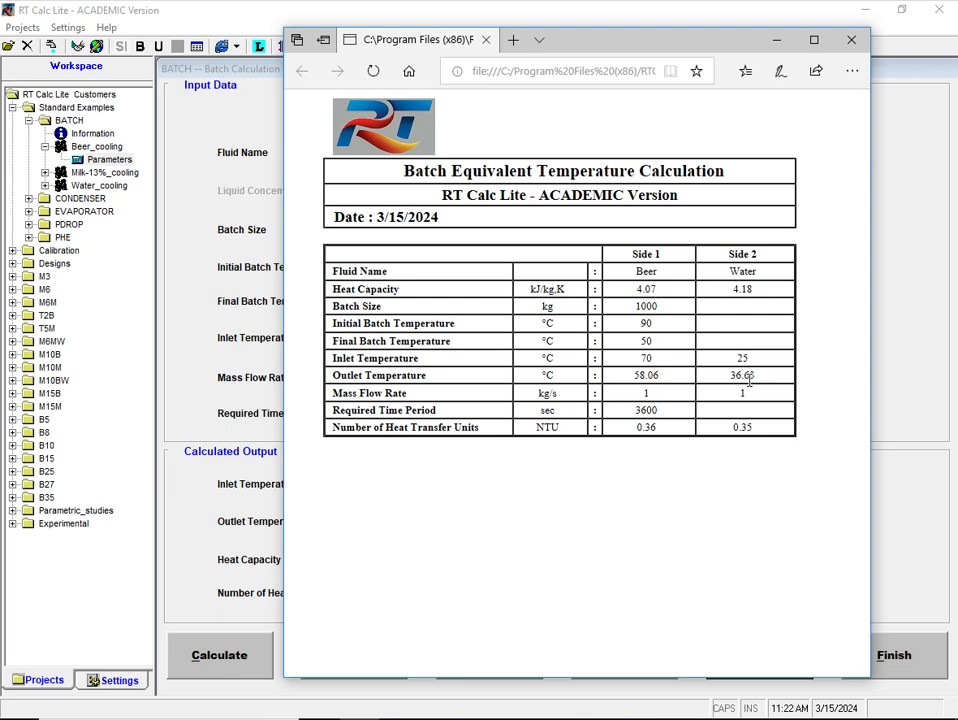
pyautogui.click(851, 71)
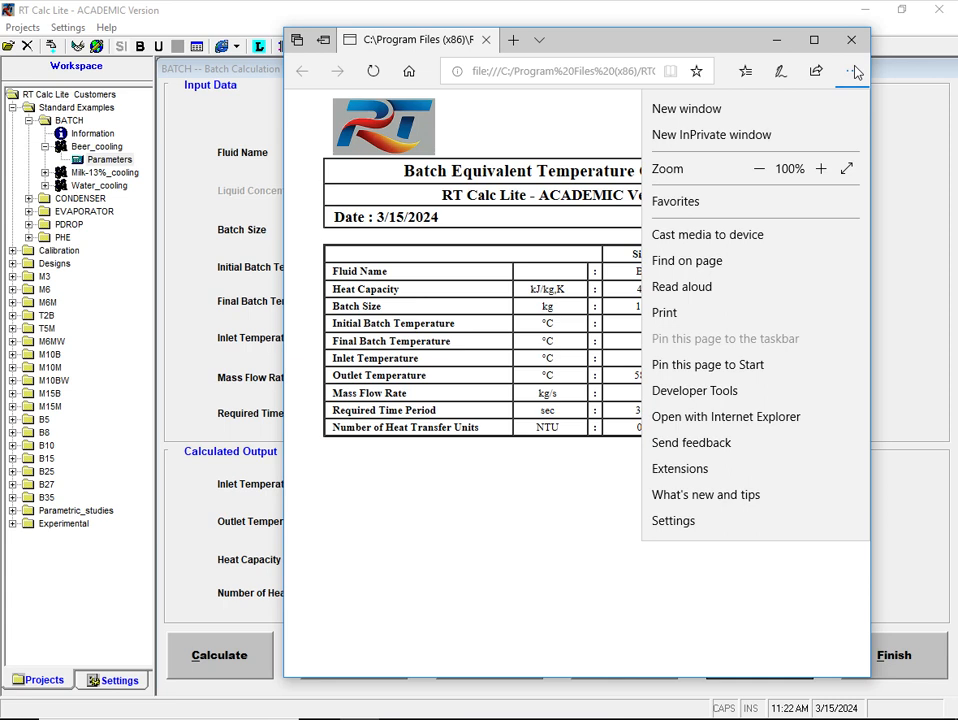
pyautogui.click(665, 313)
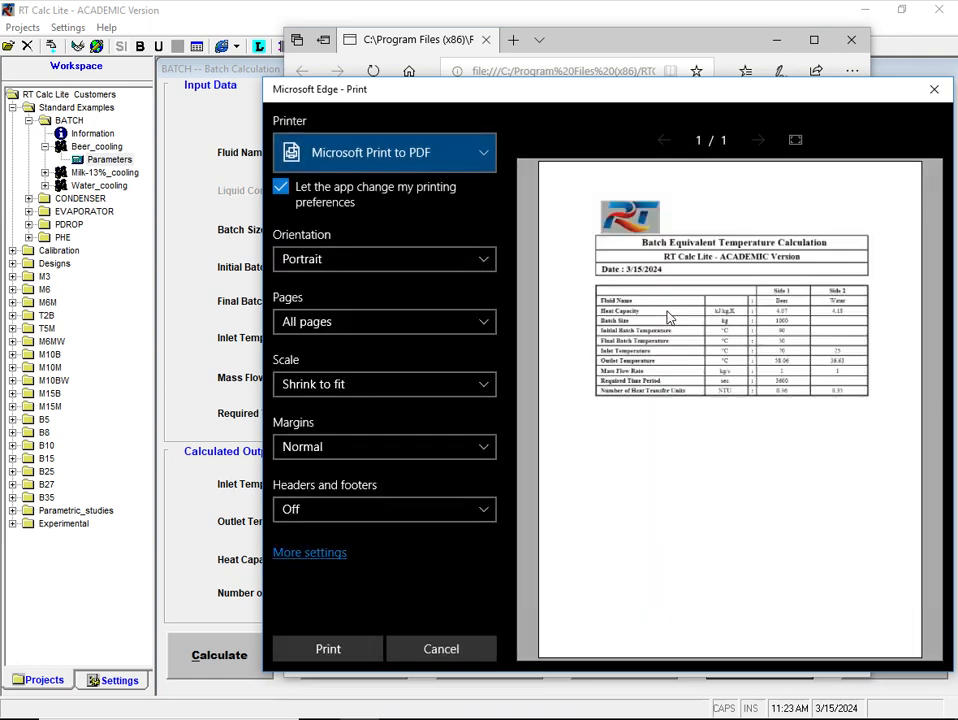
pyautogui.click(330, 650)
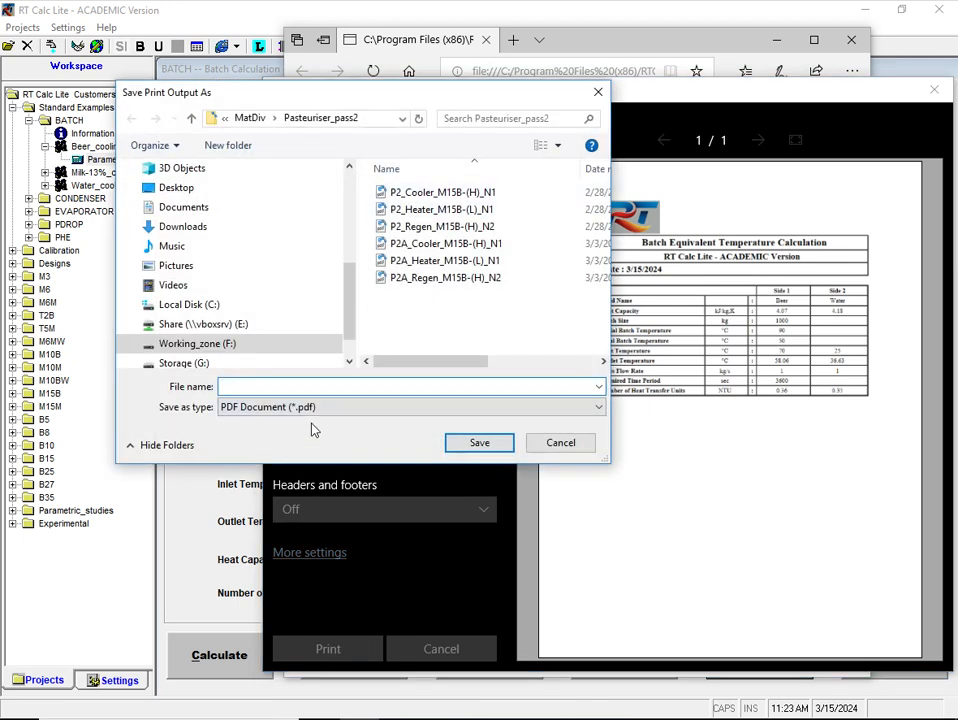
pyautogui.click(561, 443)
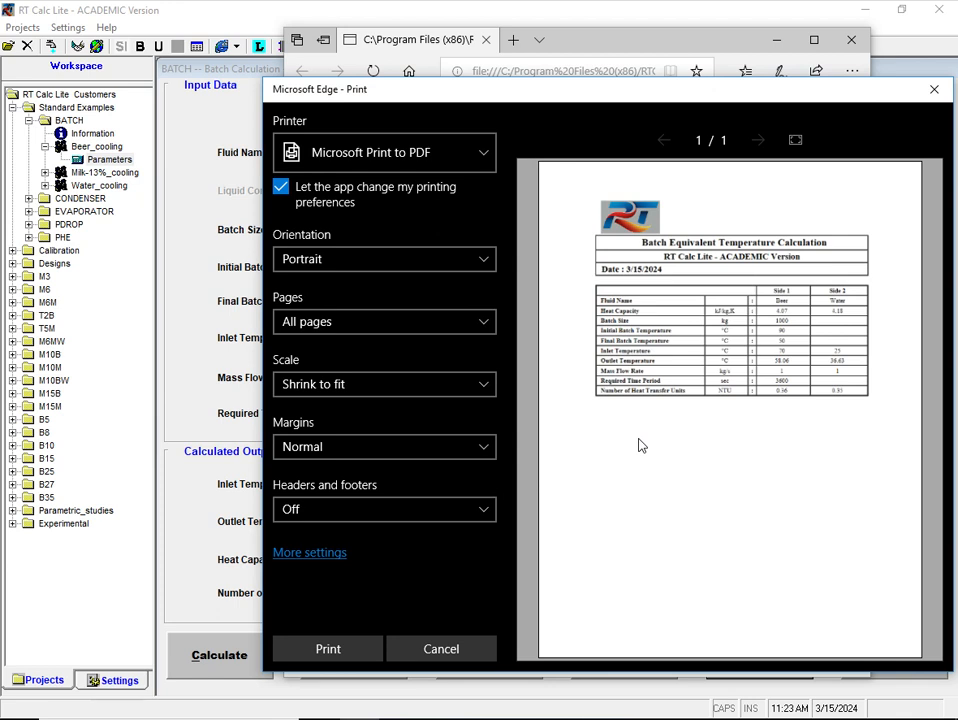
pyautogui.click(933, 93)
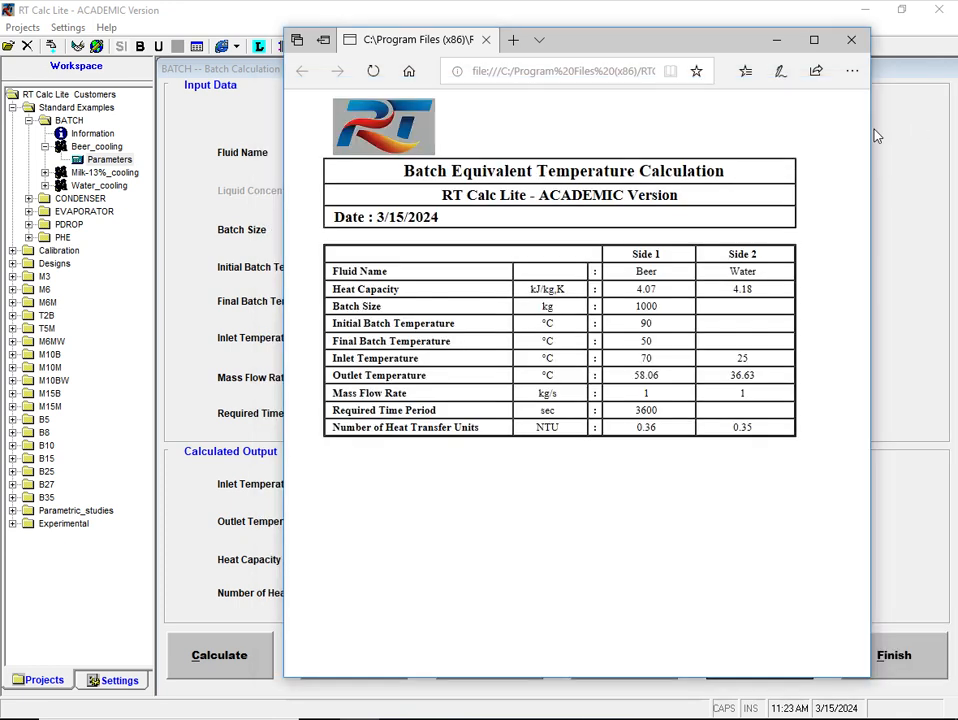
pyautogui.click(853, 39)
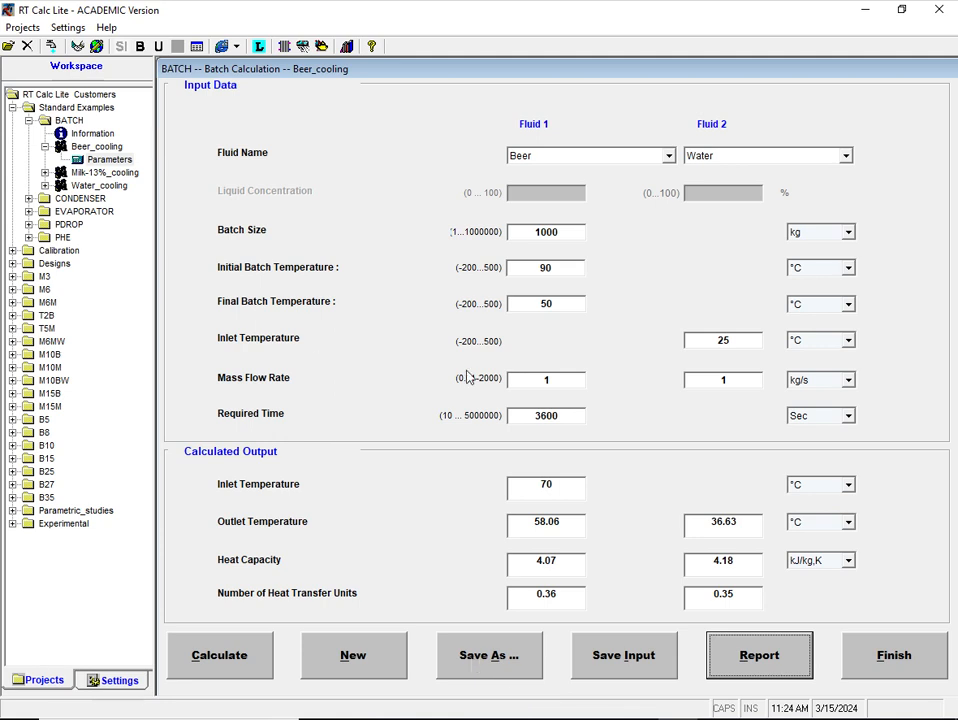
# Finish the Beer_cooling calculation and look at a blank batch calculation form before closing it.
pyautogui.click(896, 660)
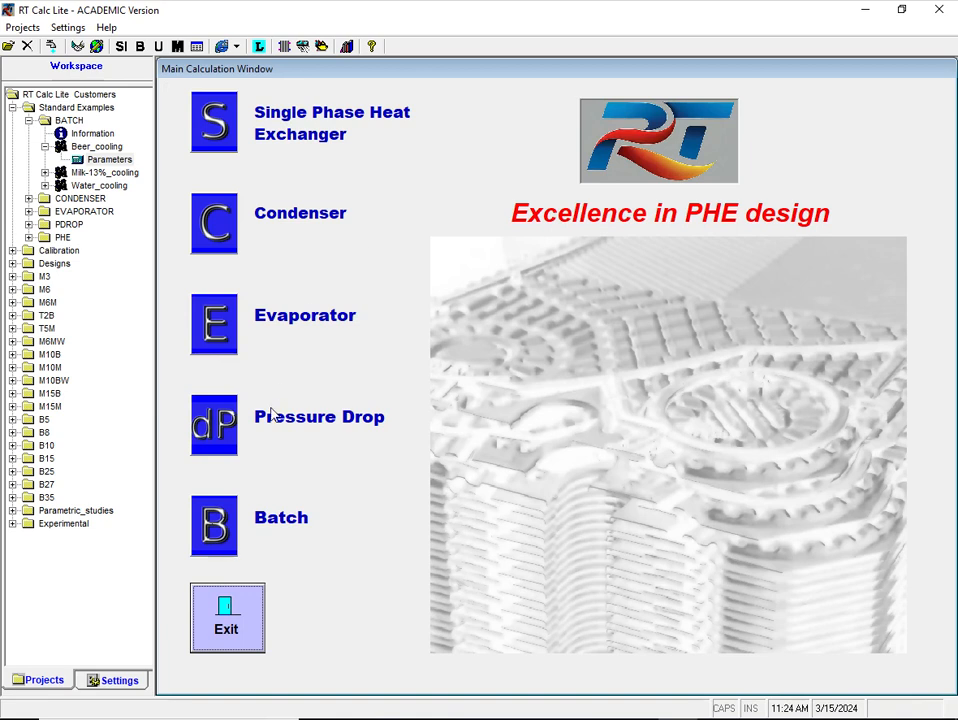
pyautogui.click(217, 527)
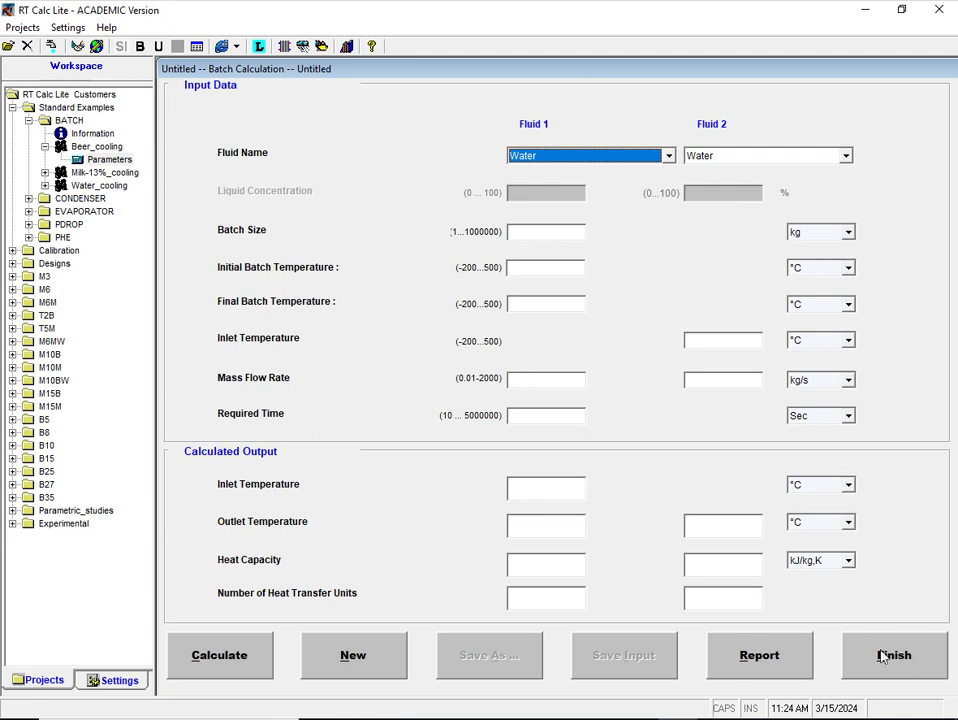
pyautogui.click(906, 664)
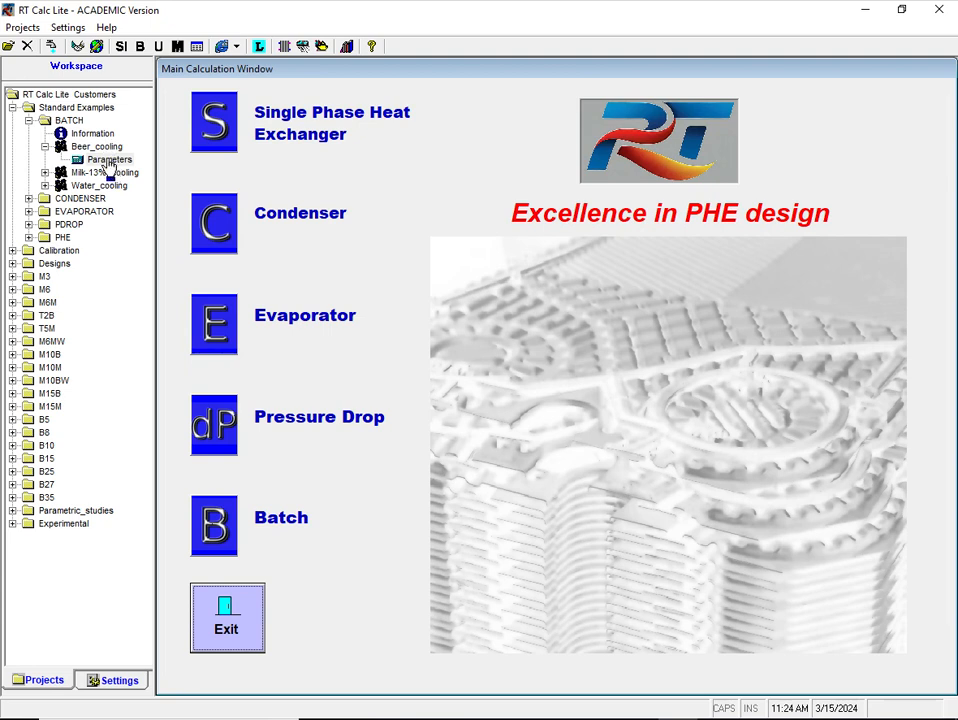
# Reopen the Beer_cooling parameters, set Fluid 1 to Coconut oil-(AL), and calculate the batch results.
pyautogui.doubleClick(110, 161)
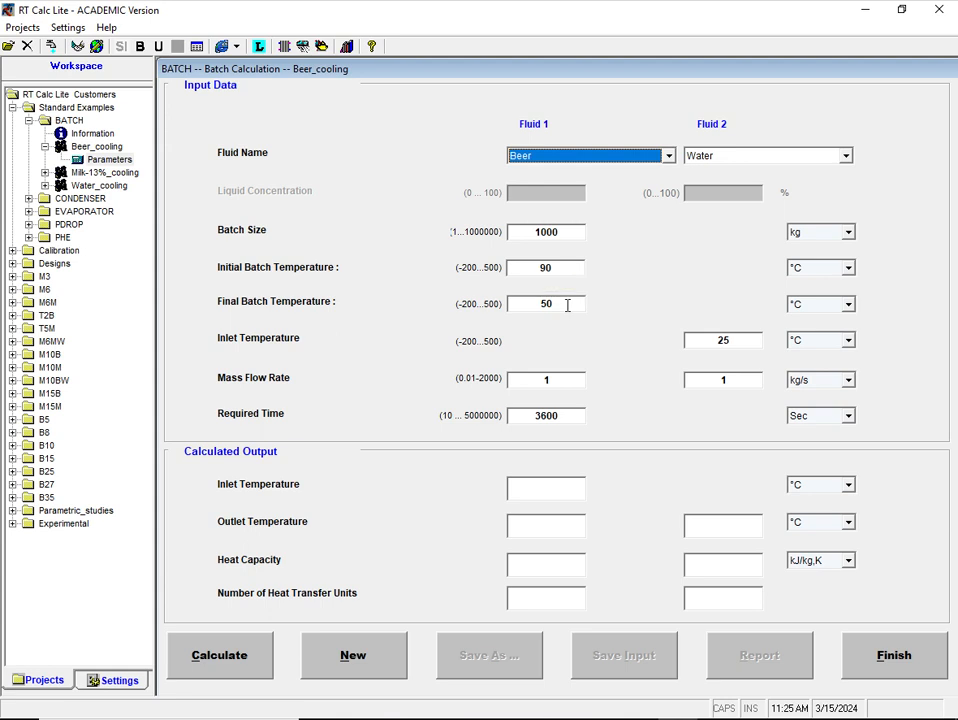
pyautogui.click(669, 156)
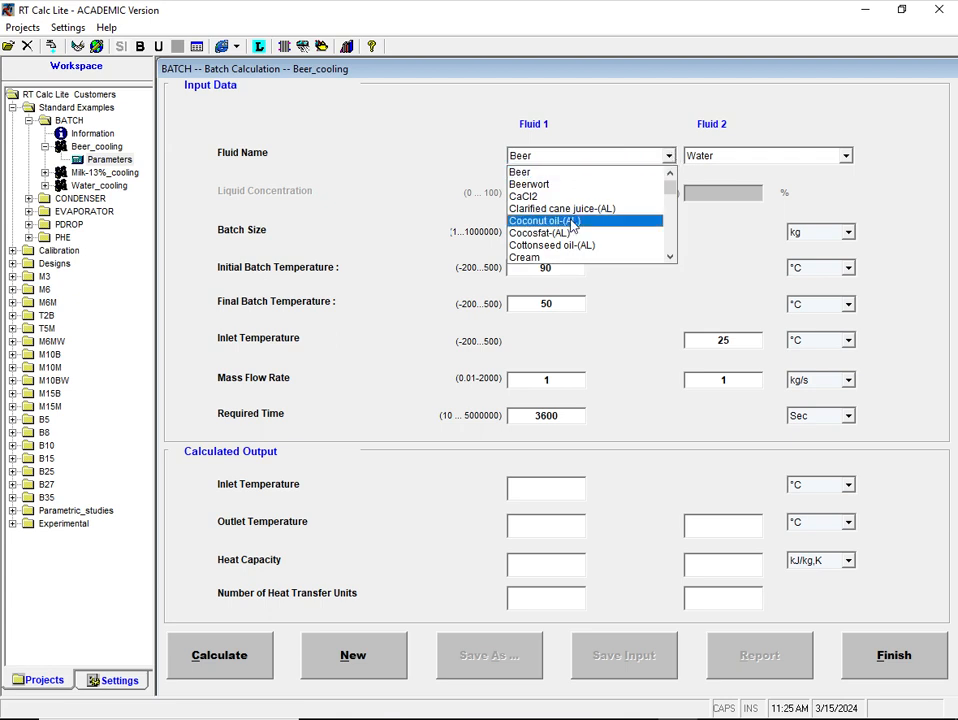
pyautogui.click(572, 221)
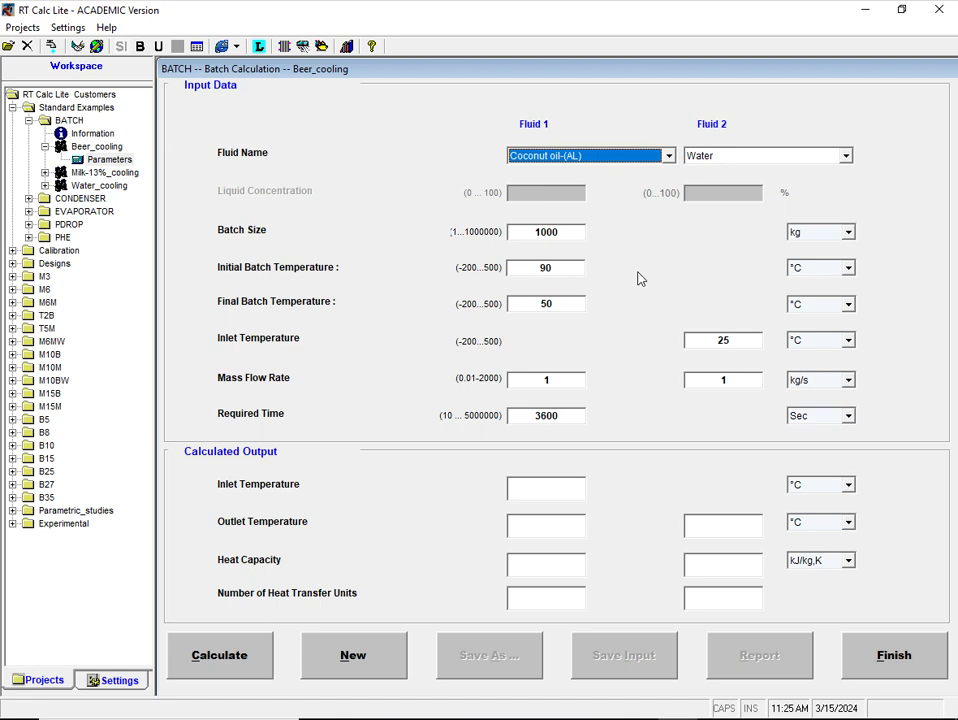
pyautogui.click(216, 655)
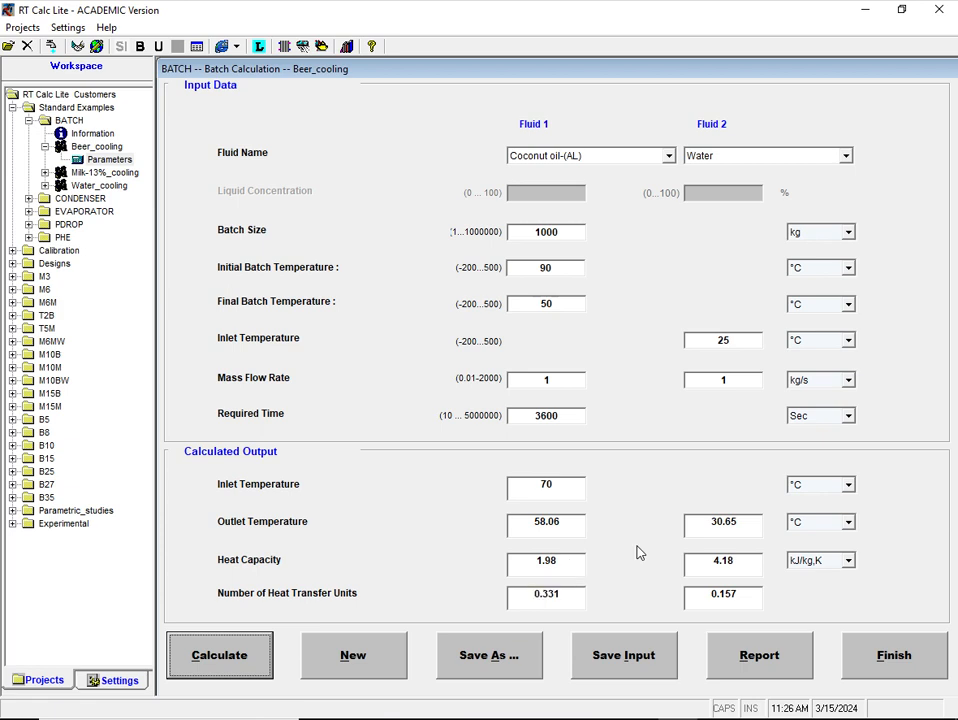
# Set Fluid 1 to Cream, recalculate the batch results, and finish the calculation without saving the inputs.
pyautogui.click(669, 157)
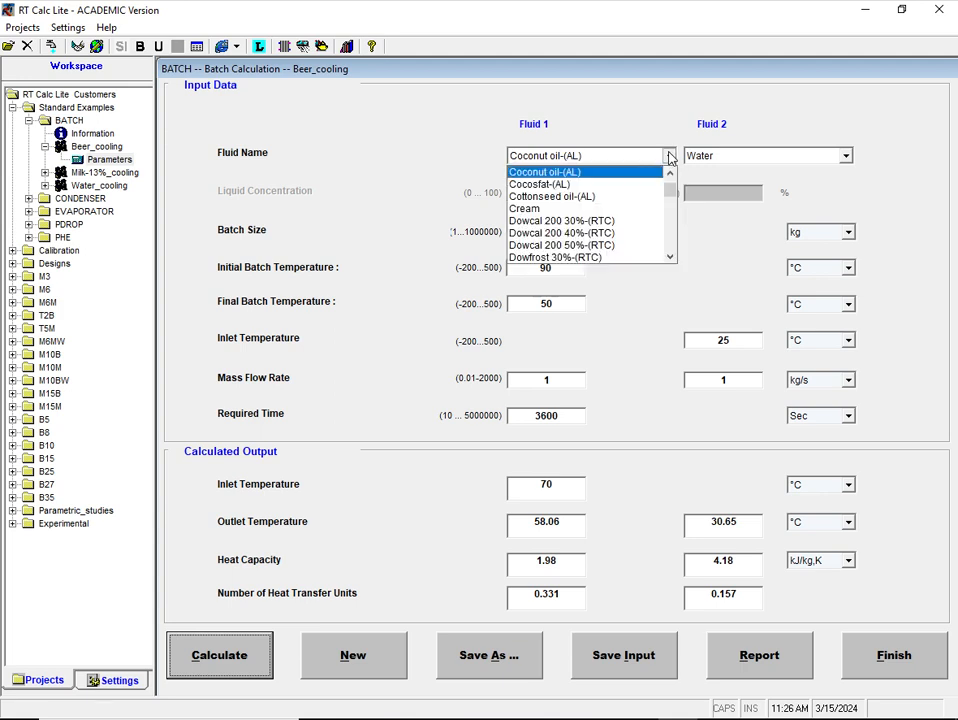
pyautogui.click(539, 210)
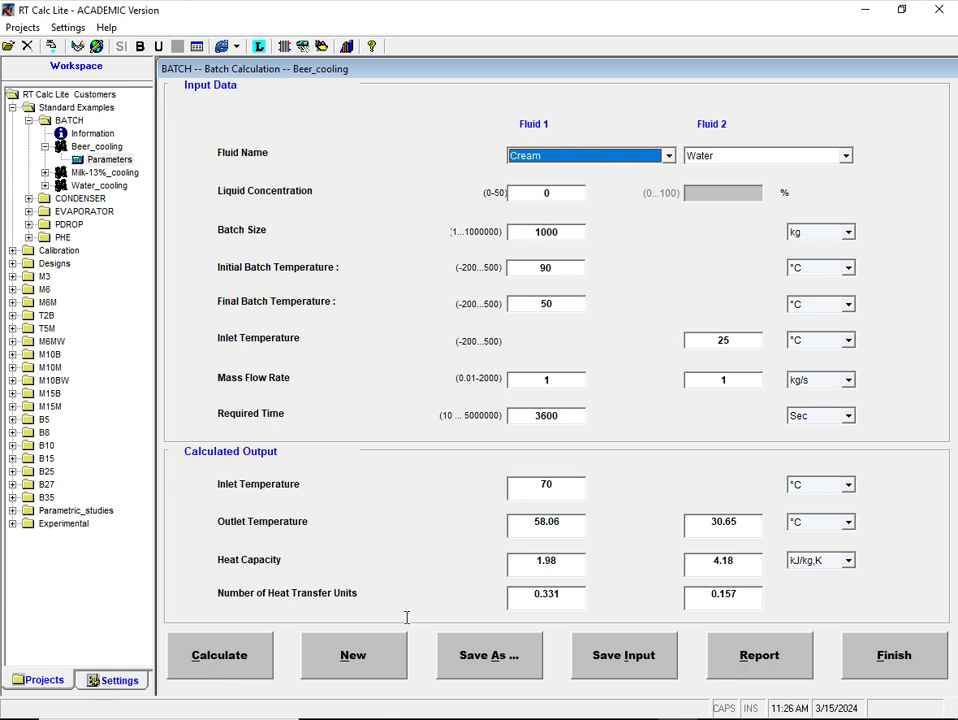
pyautogui.click(224, 655)
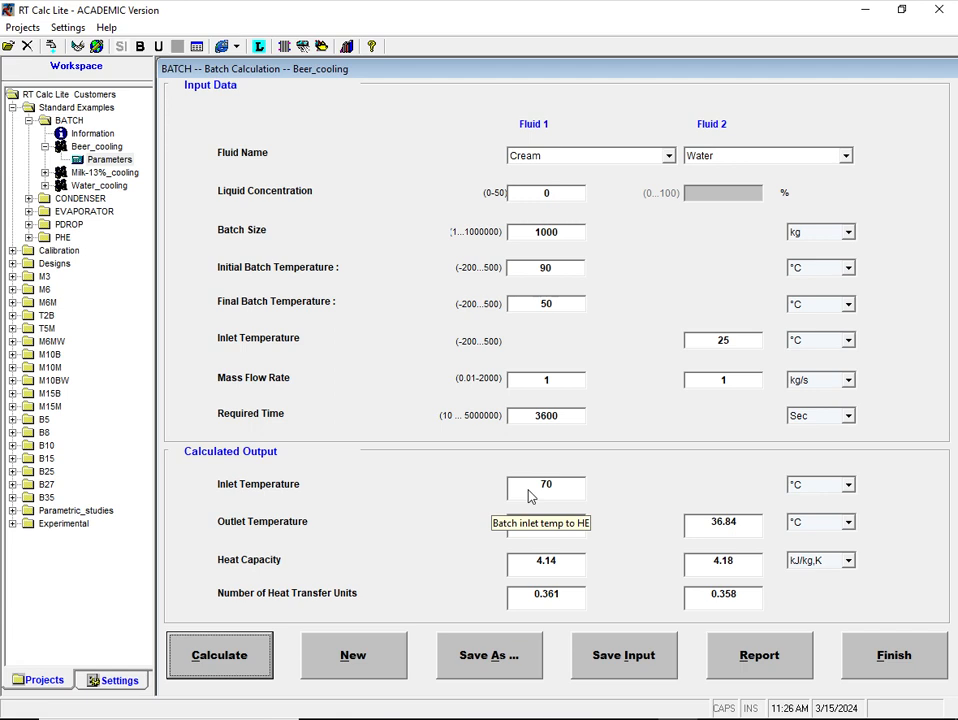
pyautogui.click(881, 659)
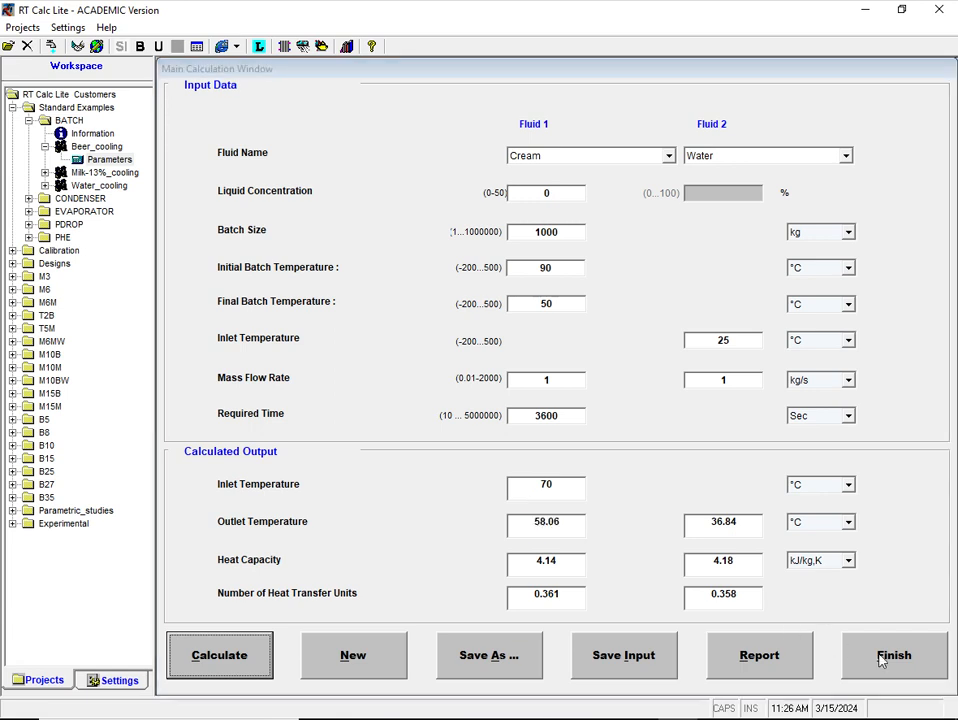